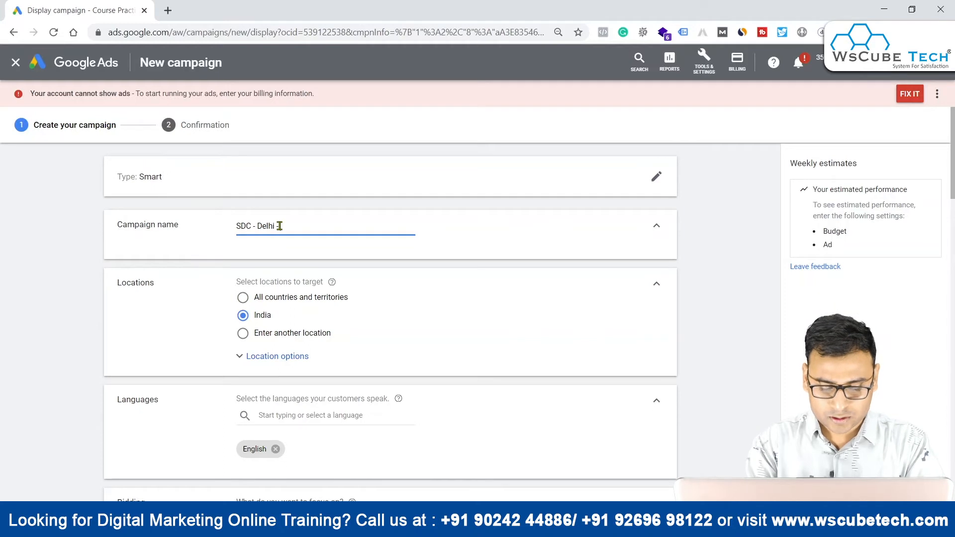
Complete the campaign name so it reads SDC - Delhi - Google Ads.
text(le Ads)
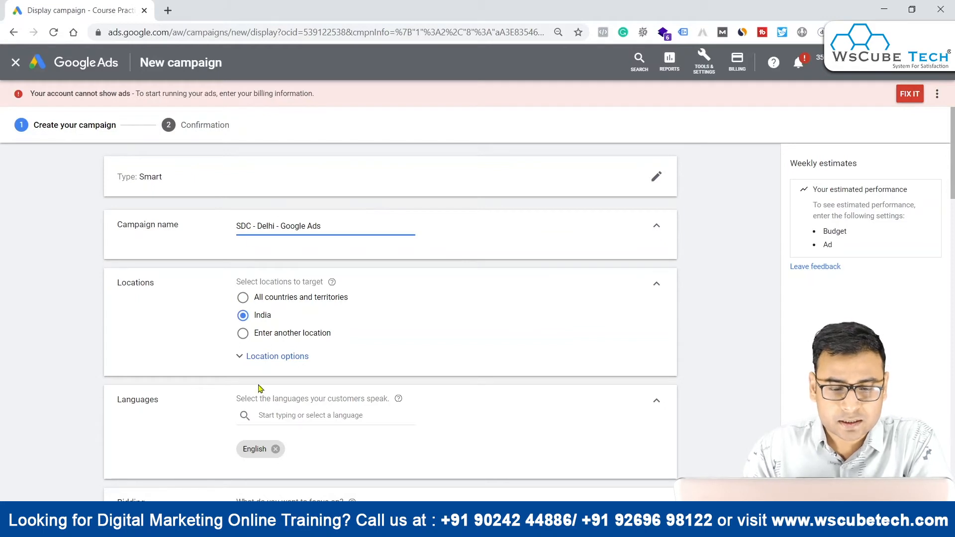
Expand the location options and target another location instead of India: the union territory of Delhi, India.
click(256, 359)
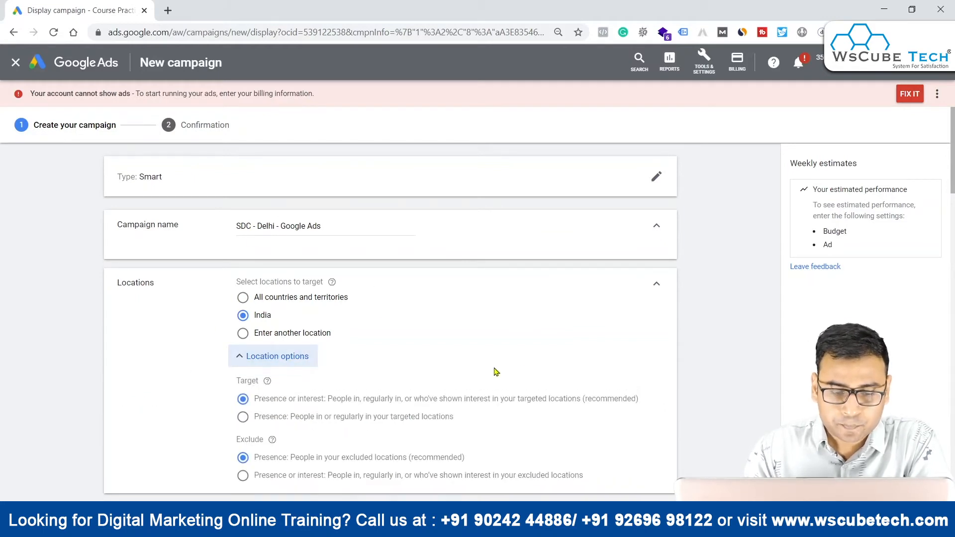
scroll(524, 372, down, 1)
click(298, 263)
click(329, 294)
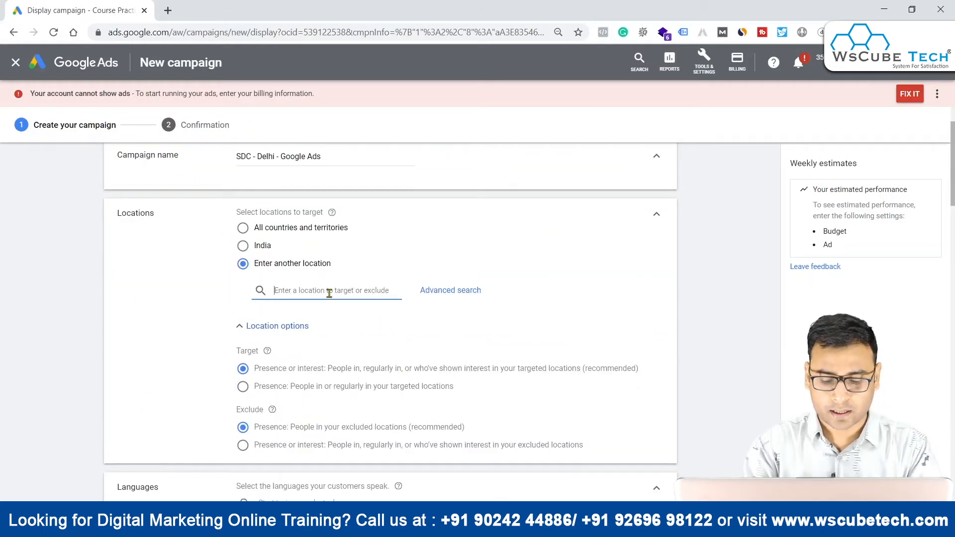
text(lucknow)
key(BackSpace)
key(BackSpace)
key(BackSpace)
key(BackSpace)
key(BackSpace)
key(BackSpace)
key(BackSpace)
text(Del)
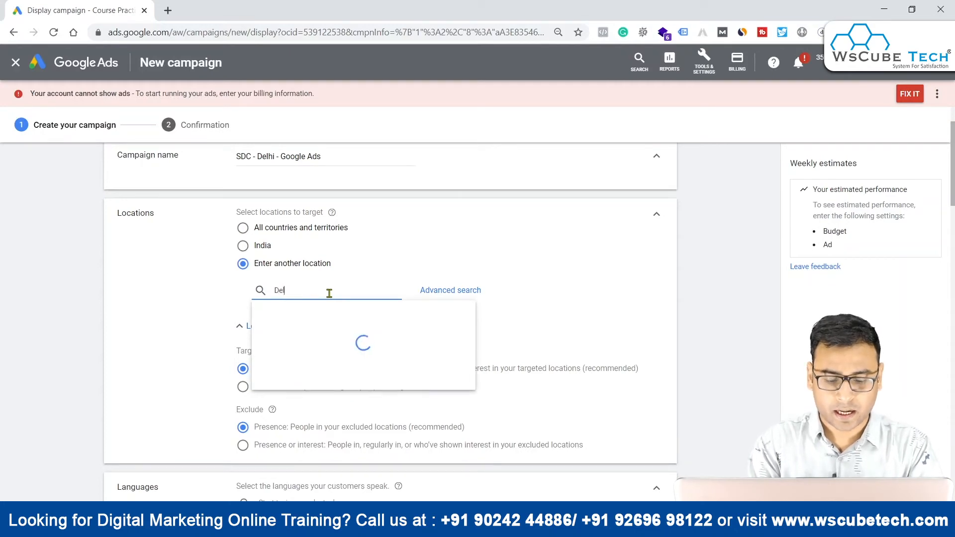
text(hi)
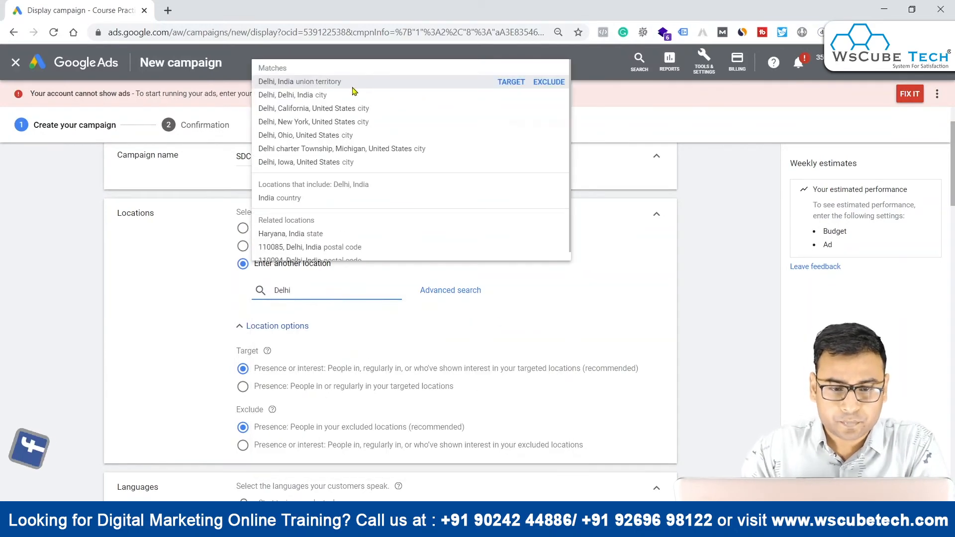
click(329, 81)
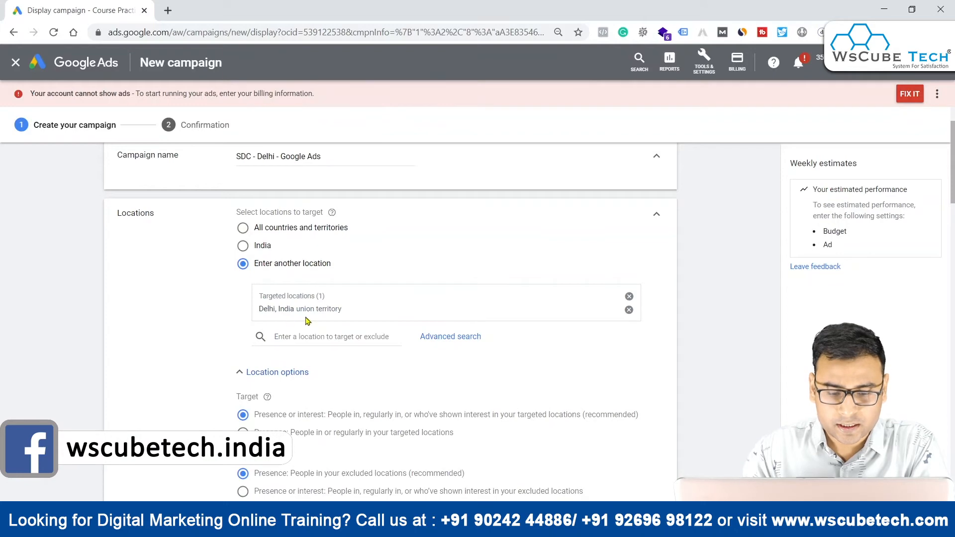
Collapse the location settings, then remove English so the campaign targets all languages.
scroll(299, 309, down, 4)
scroll(276, 234, up, 1)
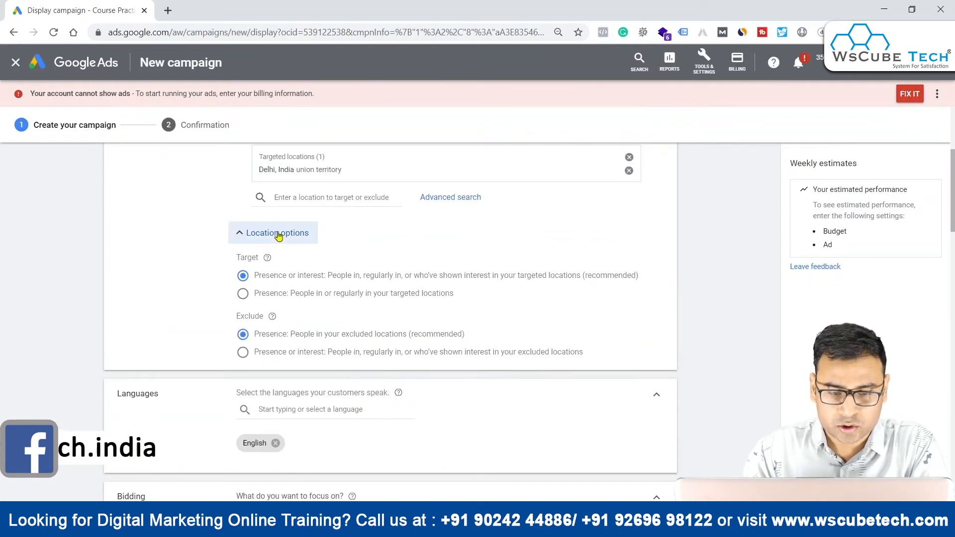
click(277, 234)
scroll(298, 269, up, 4)
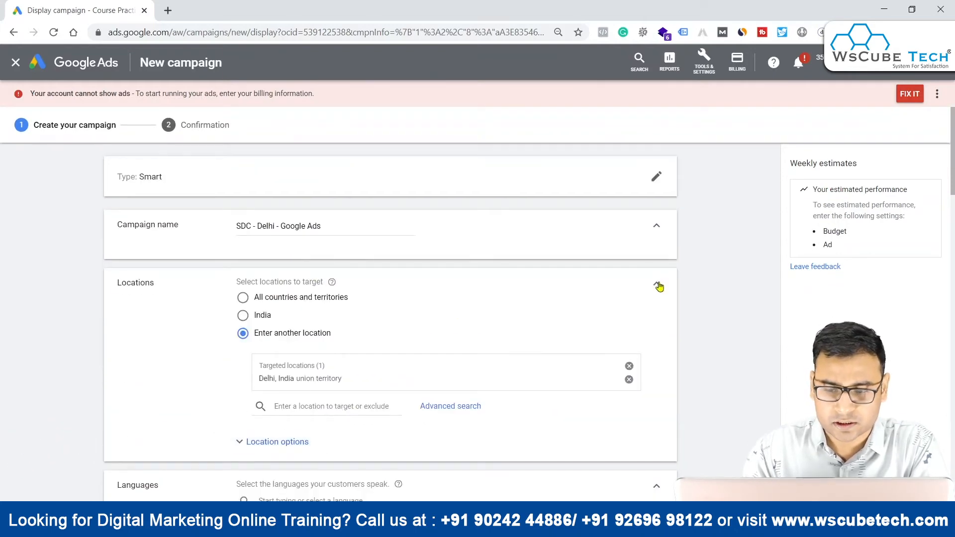
click(657, 286)
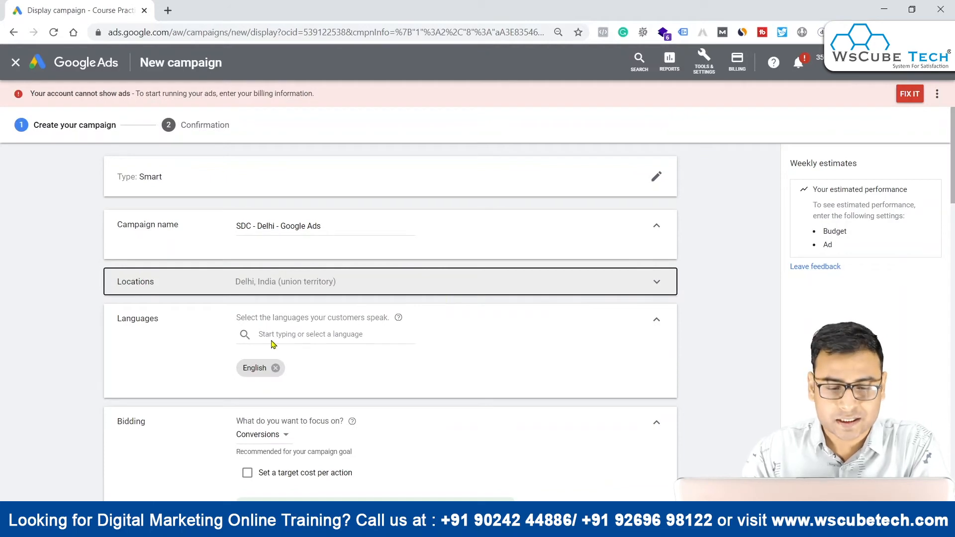
click(275, 368)
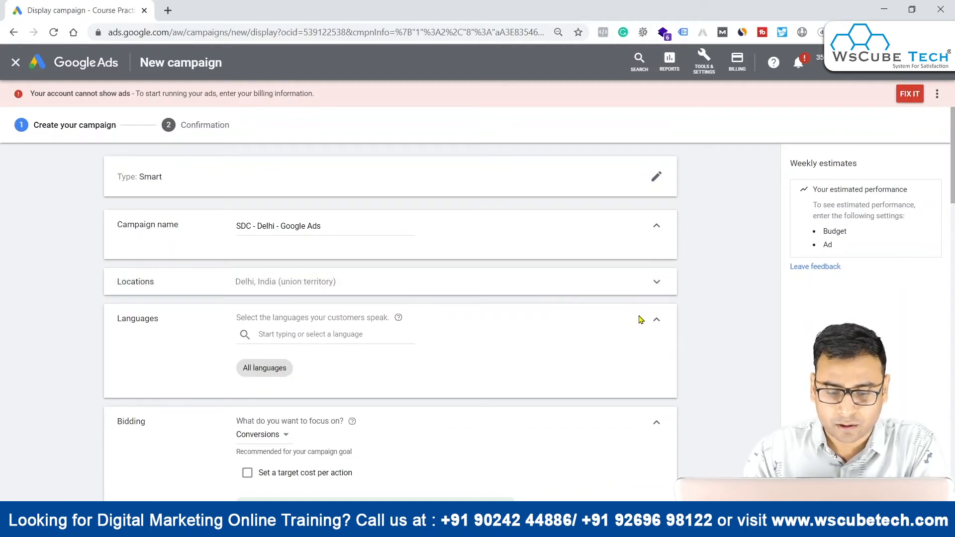
click(656, 319)
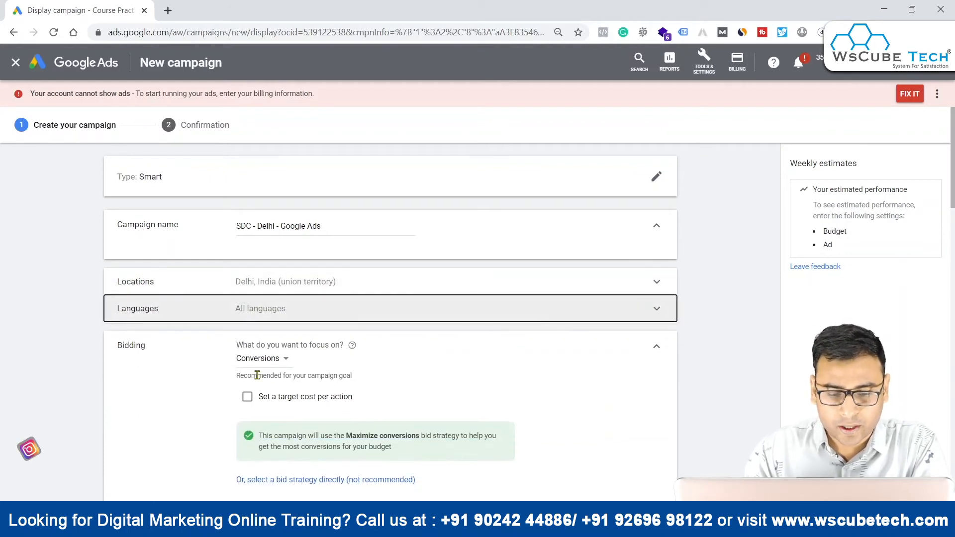
Select a bid strategy directly, comparing Maximize conversions and Target ROAS, and set it to Target CPA.
click(376, 480)
click(339, 382)
scroll(340, 382, down, 1)
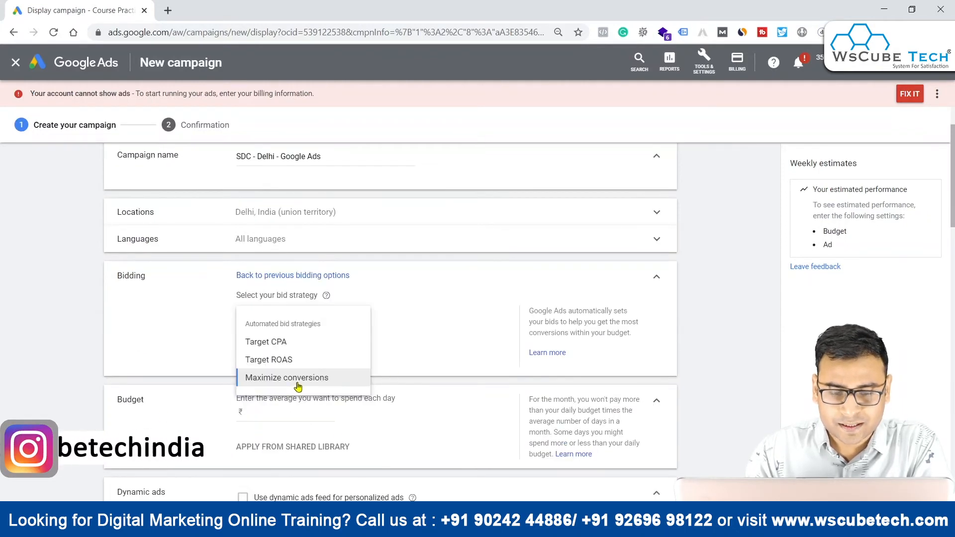
click(299, 381)
click(315, 318)
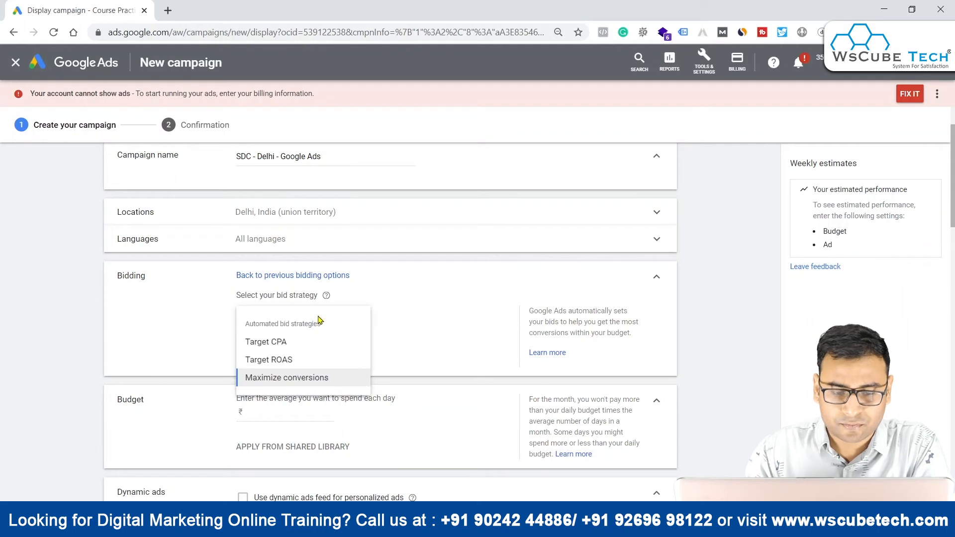
click(289, 345)
click(331, 320)
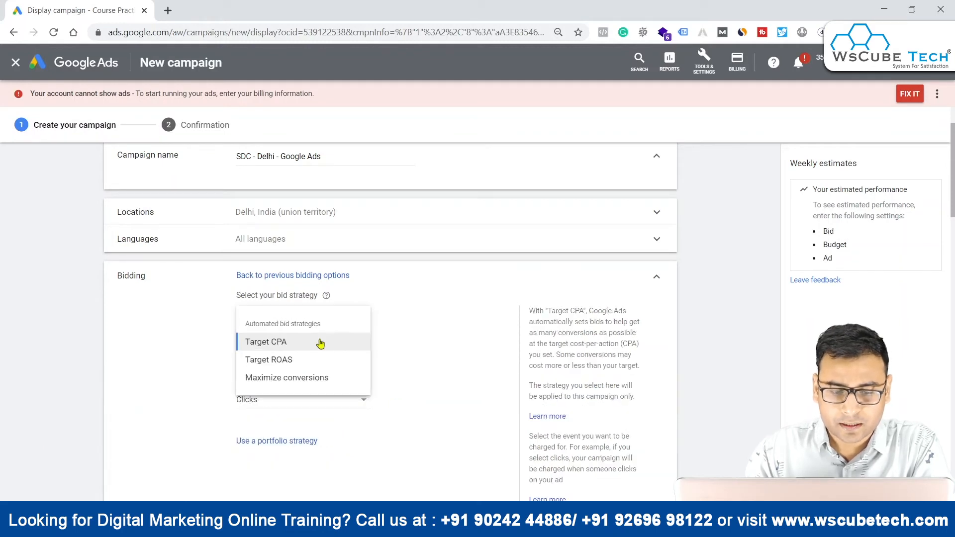
click(300, 361)
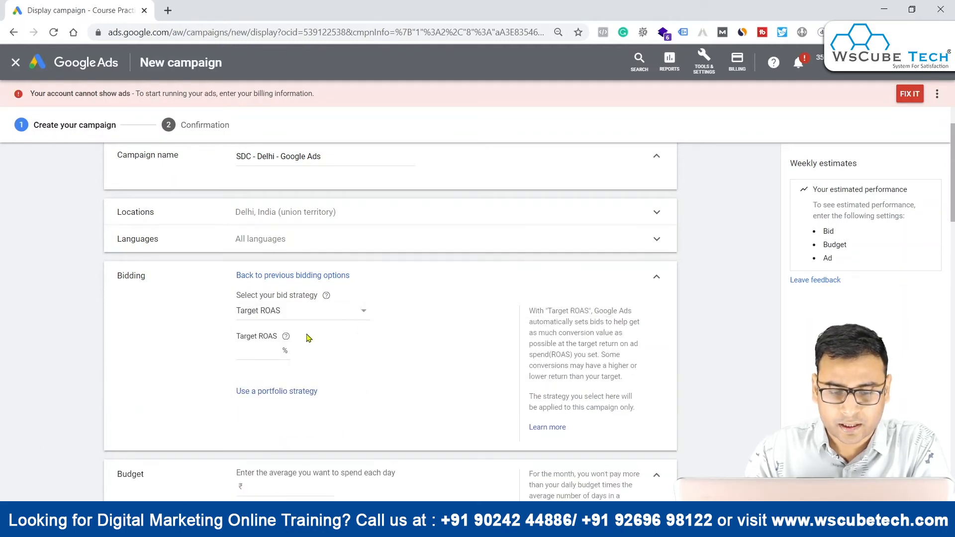
click(318, 312)
click(271, 331)
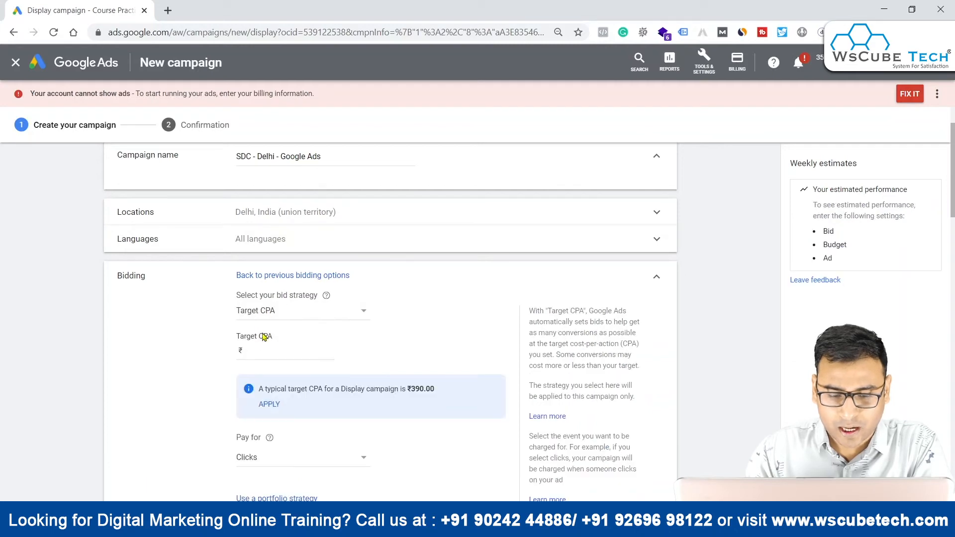
Review the Pay for choices of the Target CPA strategy and collapse the bidding settings.
scroll(433, 379, down, 3)
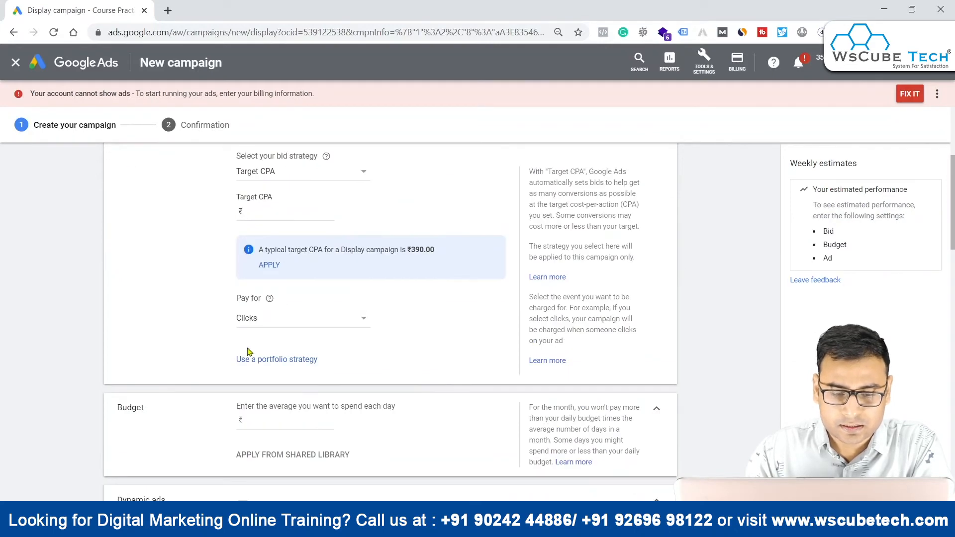
click(259, 320)
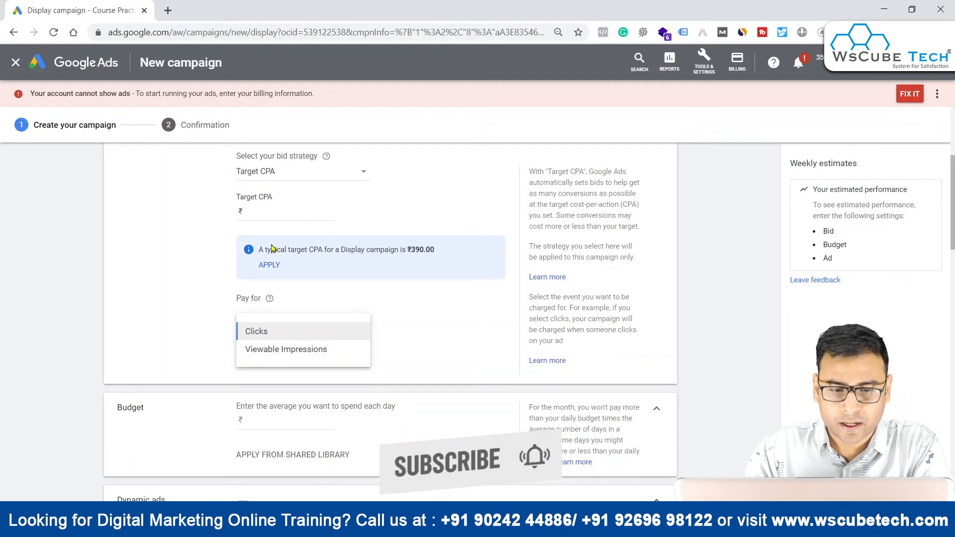
click(279, 181)
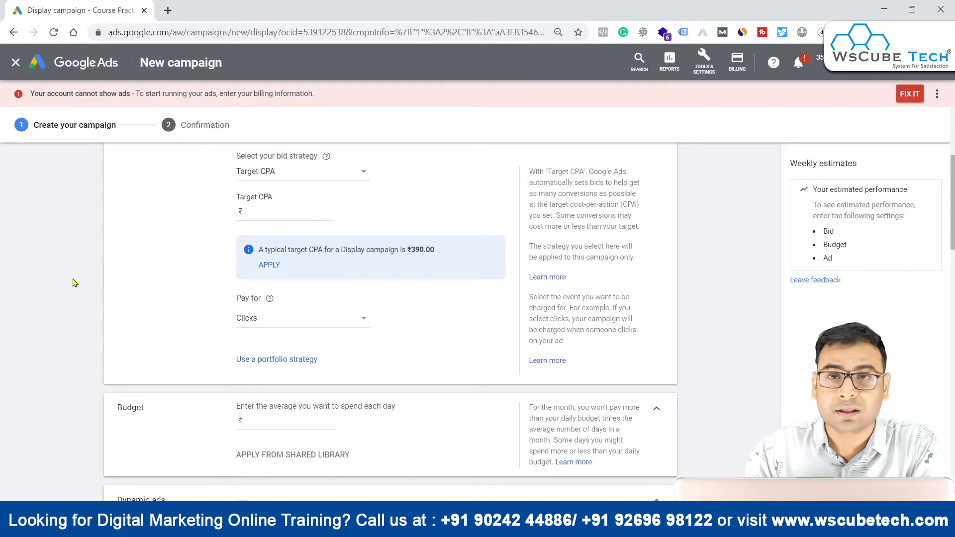
scroll(414, 305, up, 1)
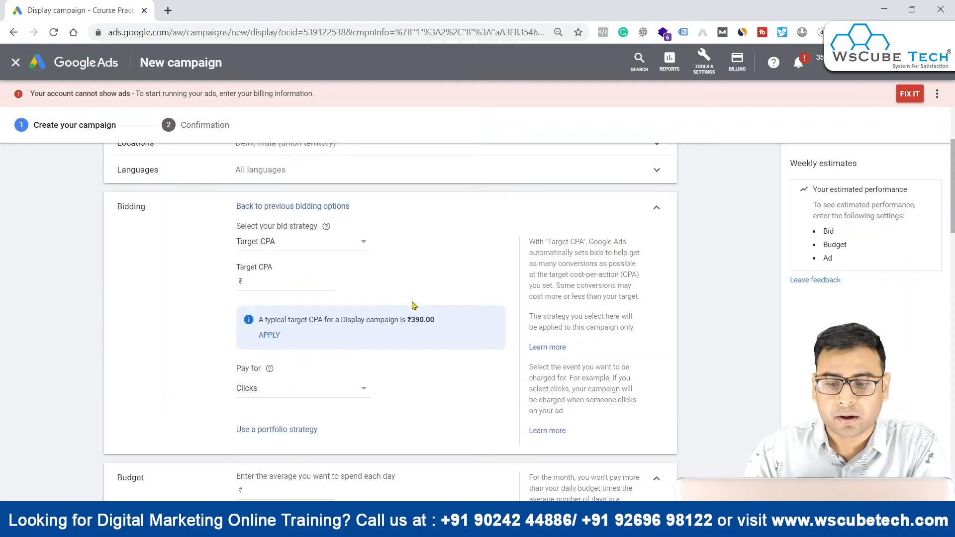
click(651, 213)
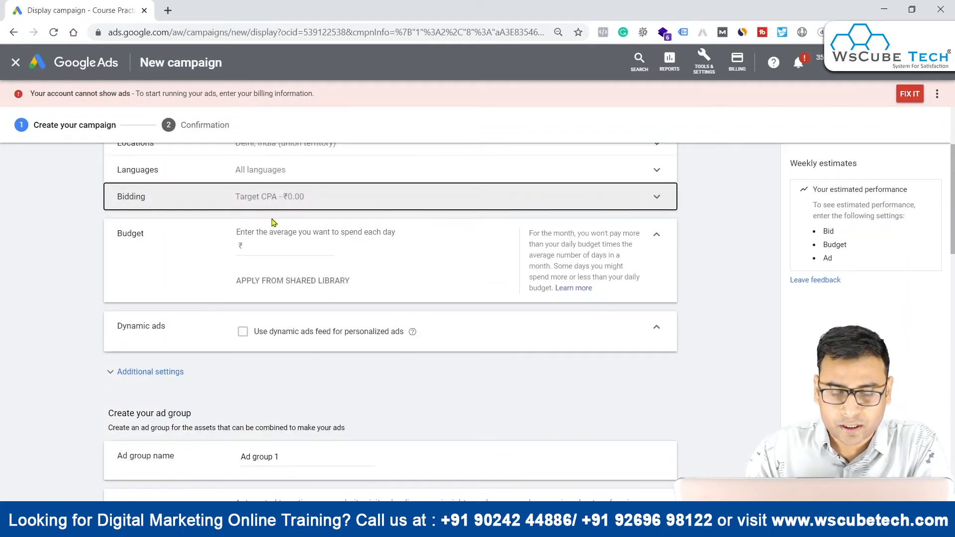
Reopen the bidding settings, try the Maximize conversions strategy, and switch back to Target CPA.
click(324, 208)
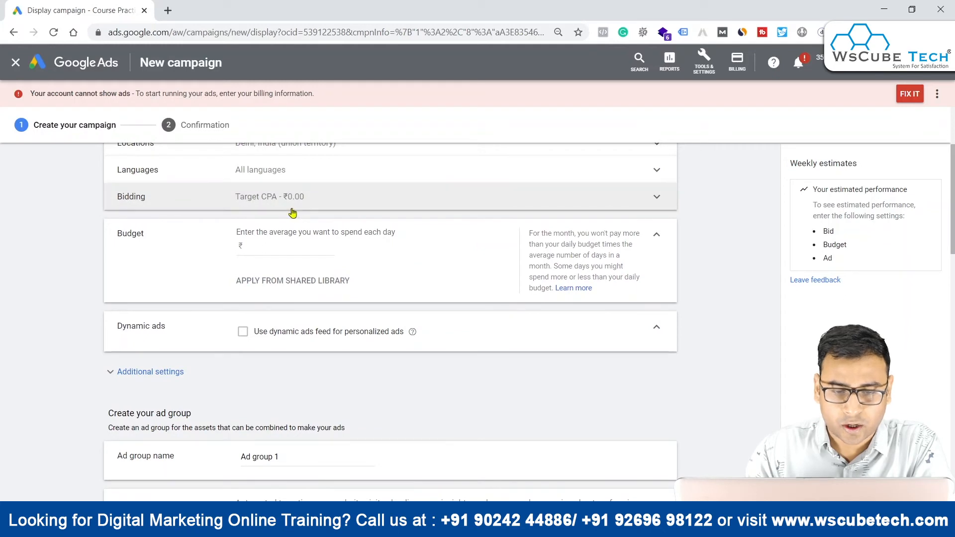
click(284, 243)
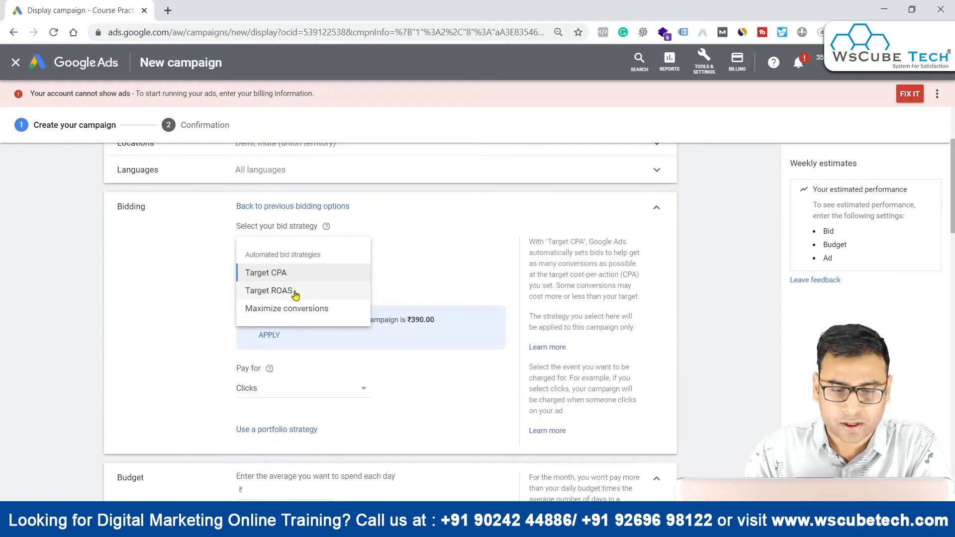
click(328, 311)
click(310, 244)
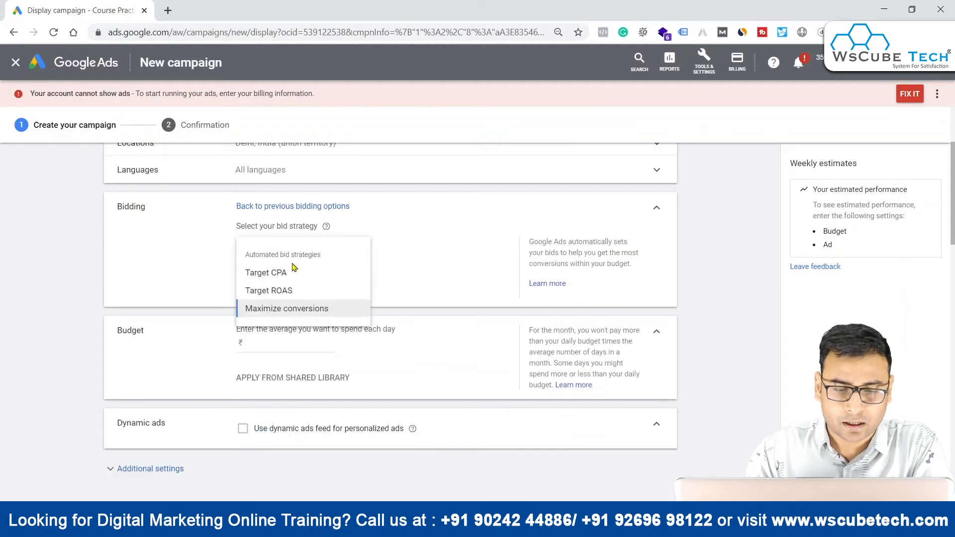
click(279, 274)
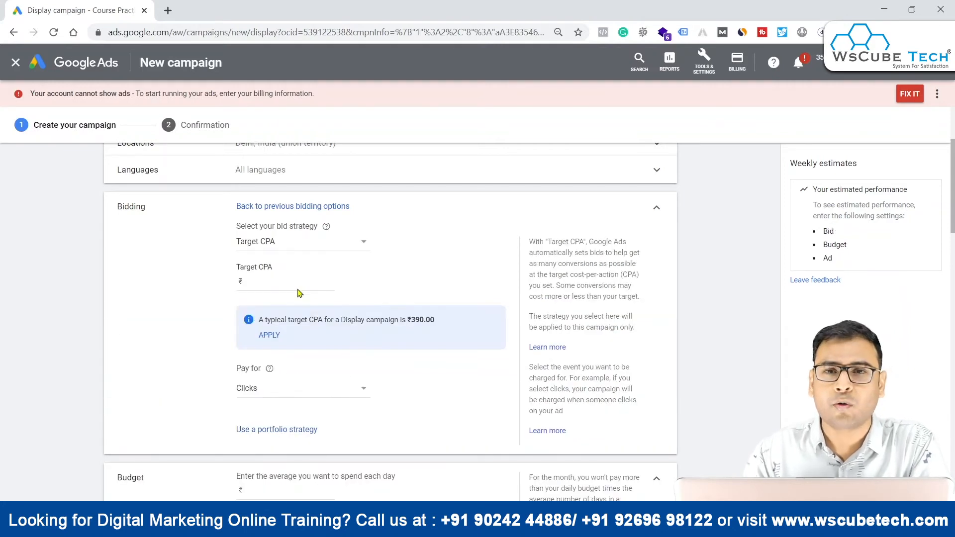
Collapse the bidding settings and set the average daily budget to ₹500.
click(655, 208)
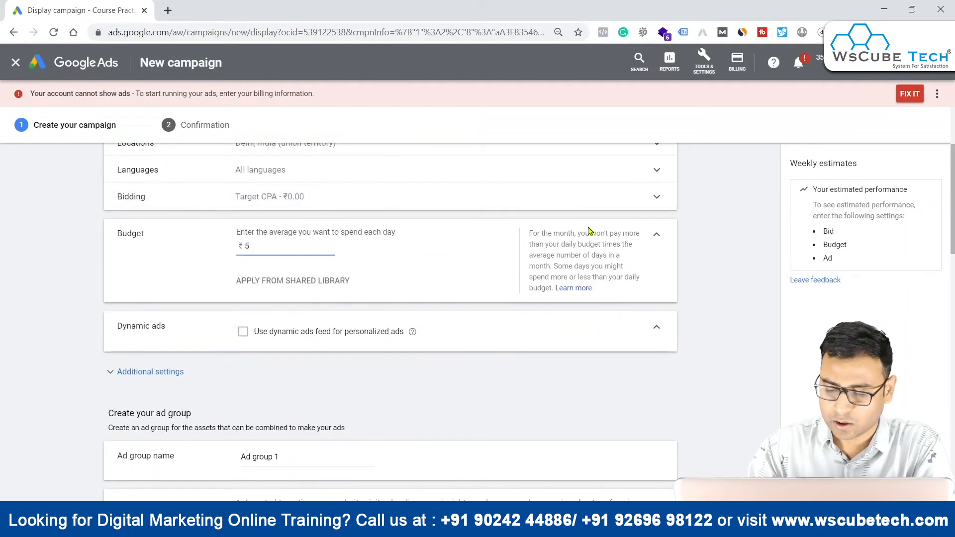
click(639, 230)
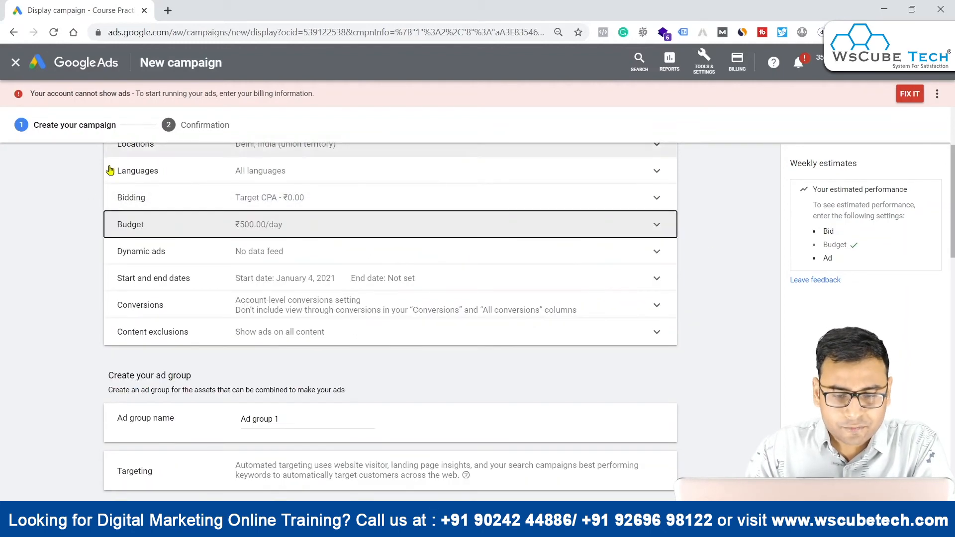
Rename the ad group from its default name to Targeting.
drag(122, 377, 171, 377)
click(215, 376)
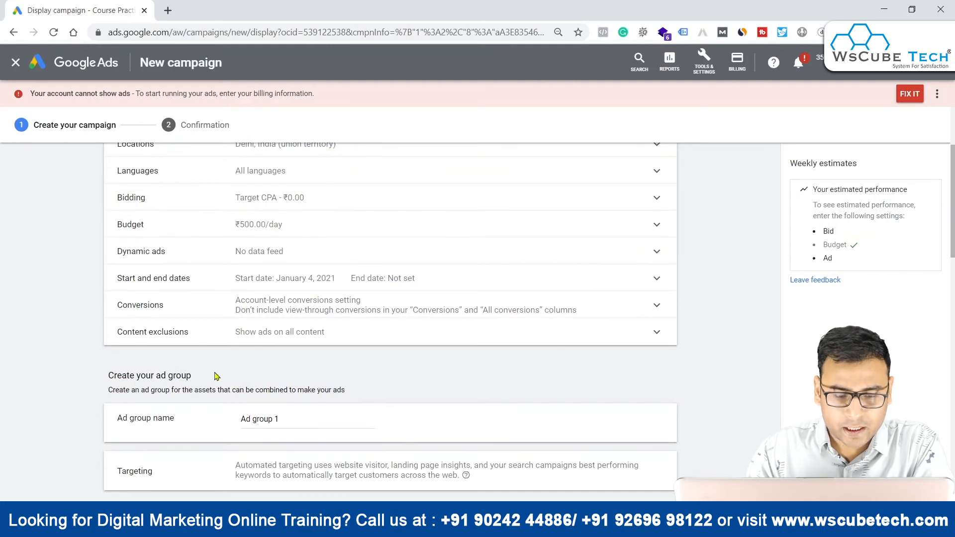
scroll(653, 310, down, 3)
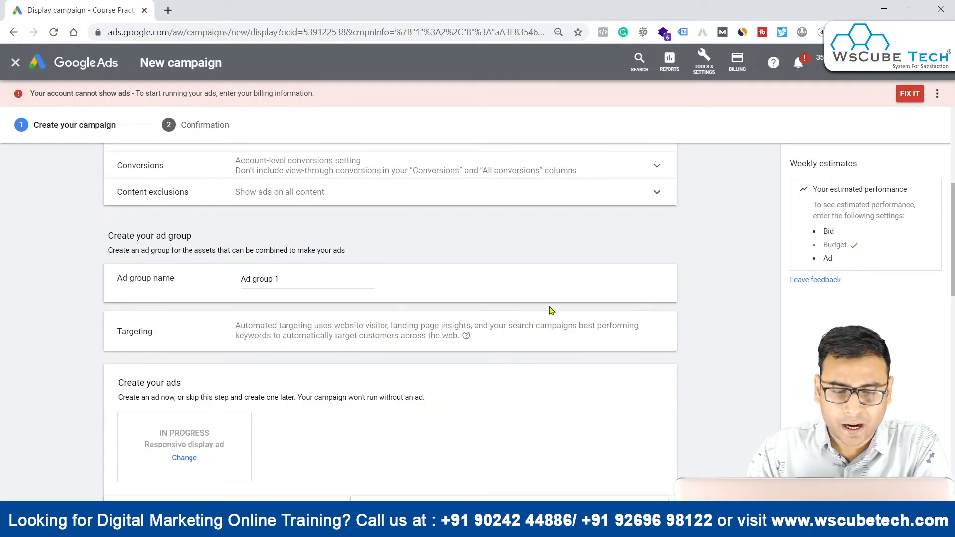
click(263, 279)
triple_click(263, 280)
text(Tareg4ting)
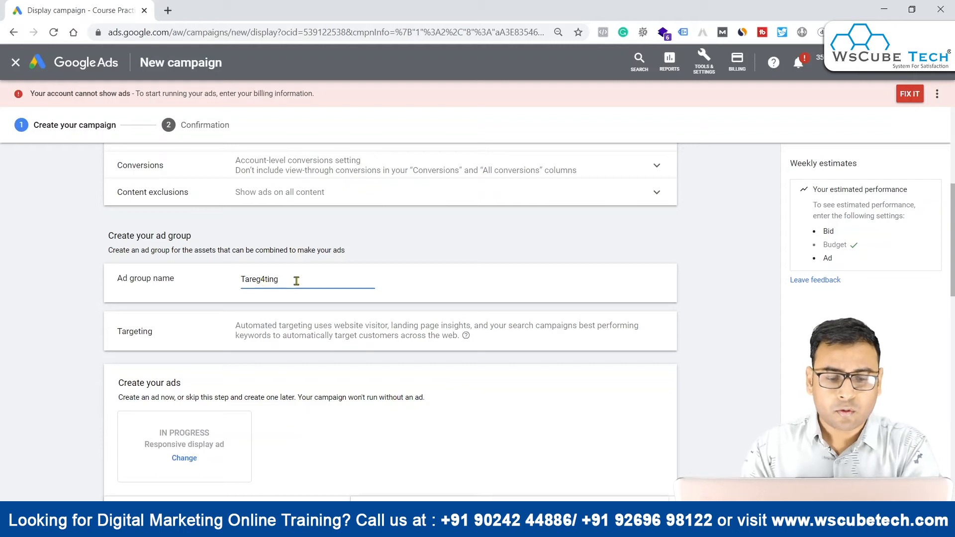
click(263, 279)
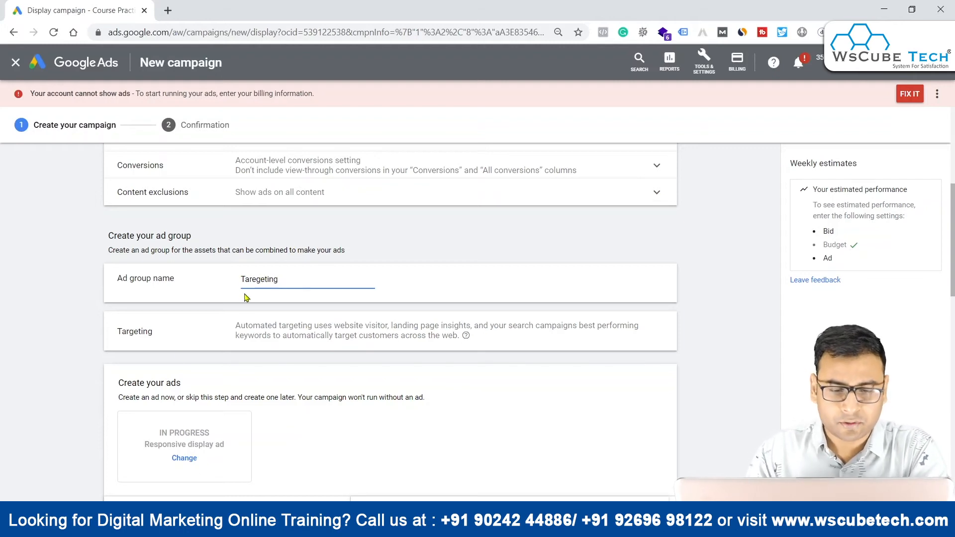
key(Left)
key(Left)
key(BackSpace)
click(391, 297)
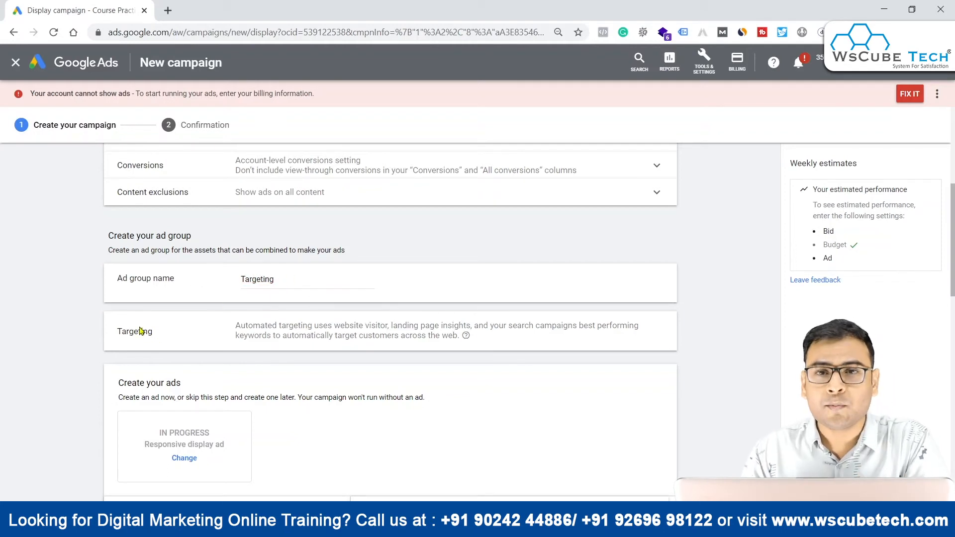
Read the automated targeting description for the ad group, including its website visitor, landing page and keyword sources.
drag(233, 337, 379, 328)
click(357, 326)
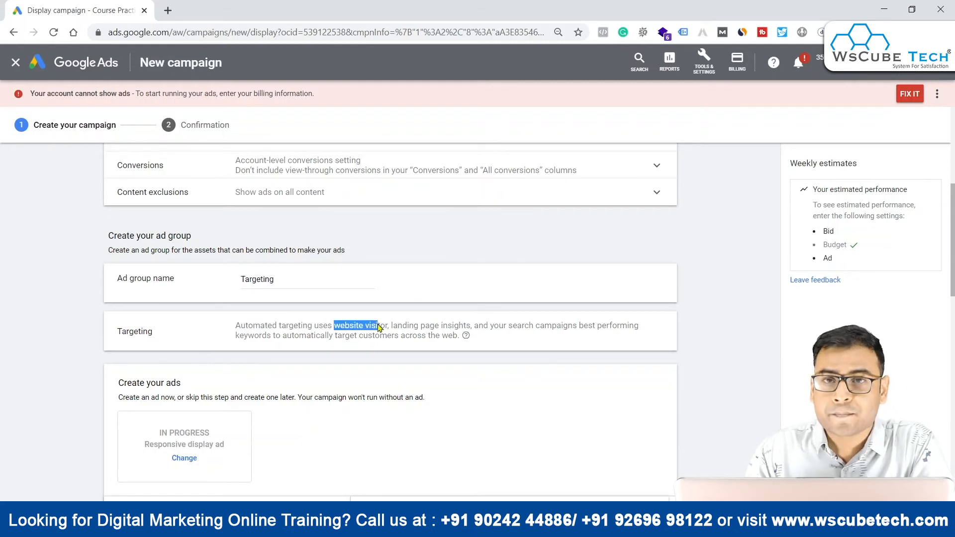
drag(441, 327, 490, 324)
drag(525, 328, 522, 327)
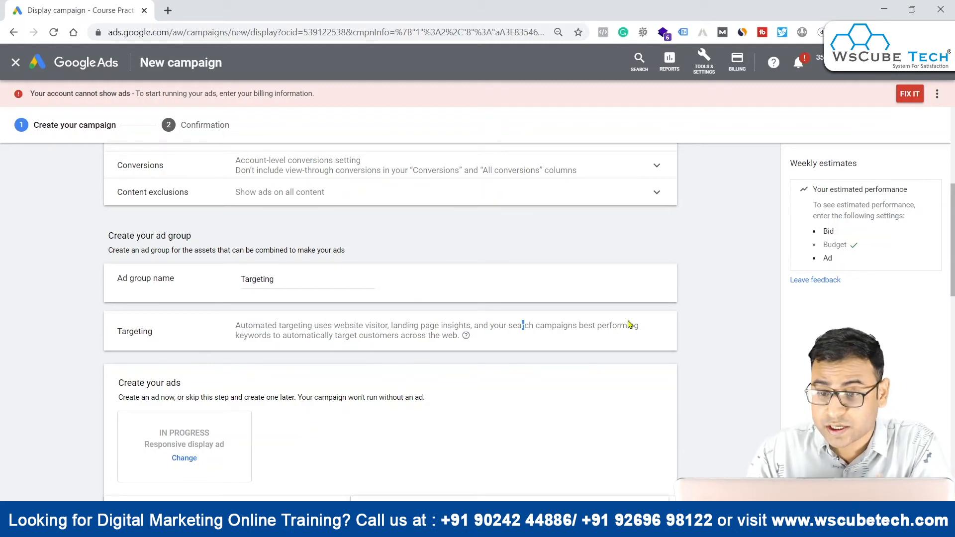
drag(281, 336, 401, 335)
click(417, 336)
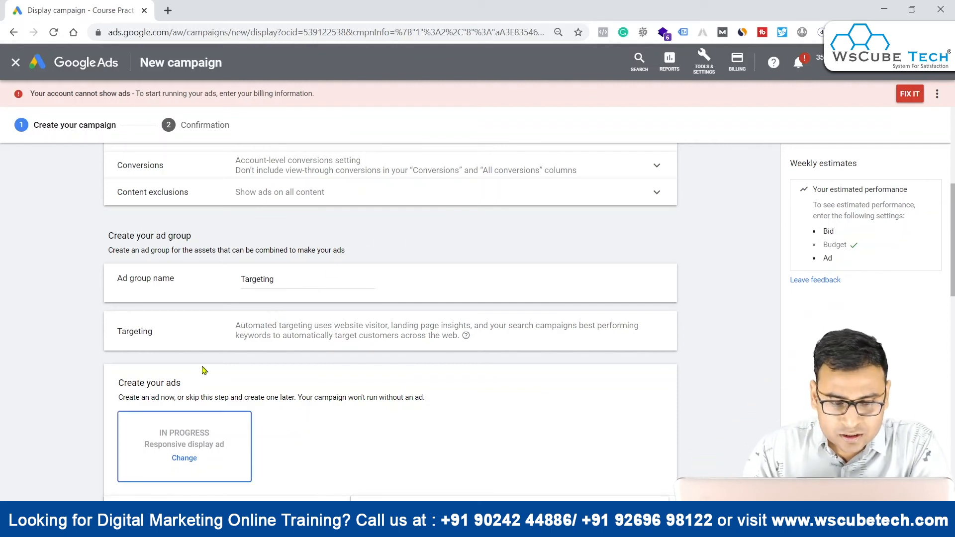
Show the available ad types for the in-progress responsive display ad and look over its asset fields.
scroll(537, 286, down, 3)
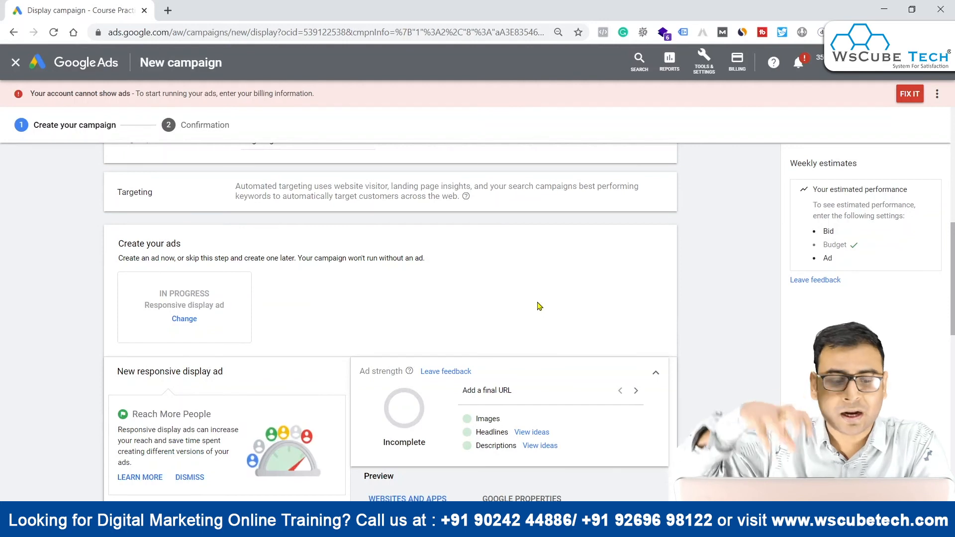
click(184, 319)
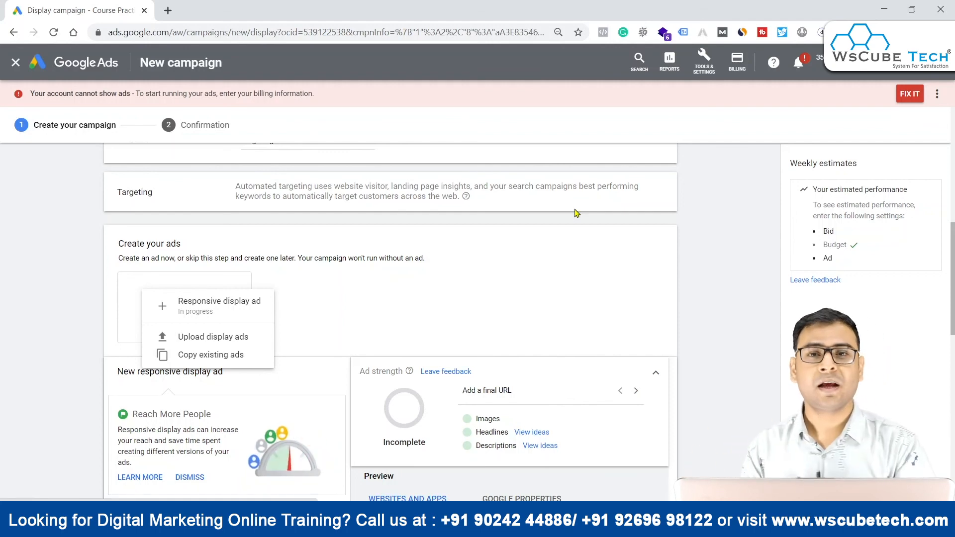
scroll(510, 336, down, 5)
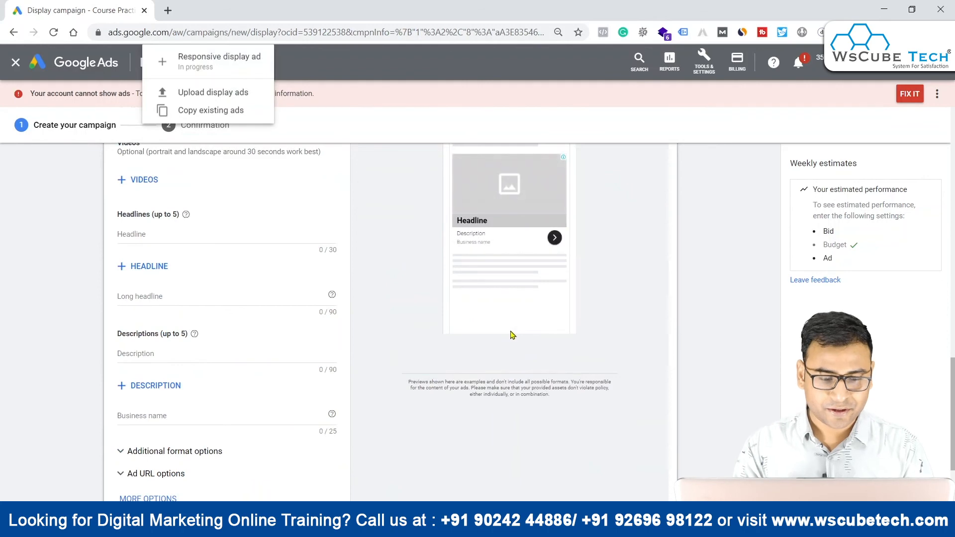